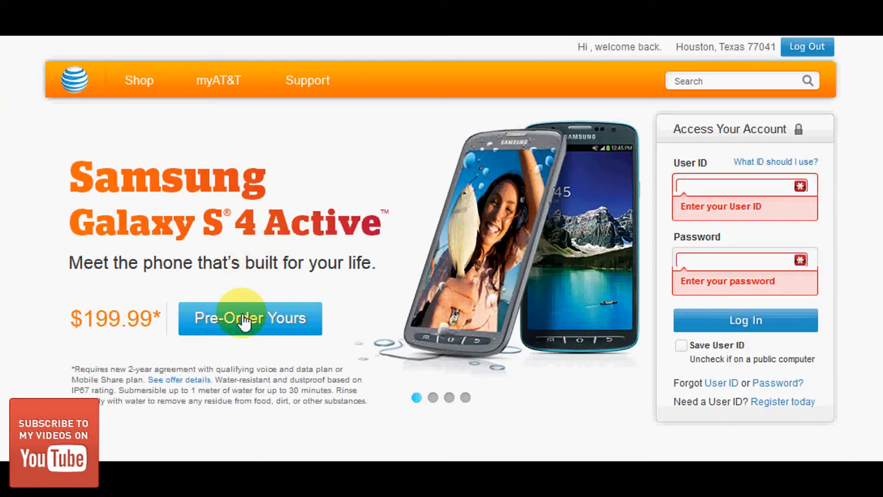
scroll(245, 319, "down", 1)
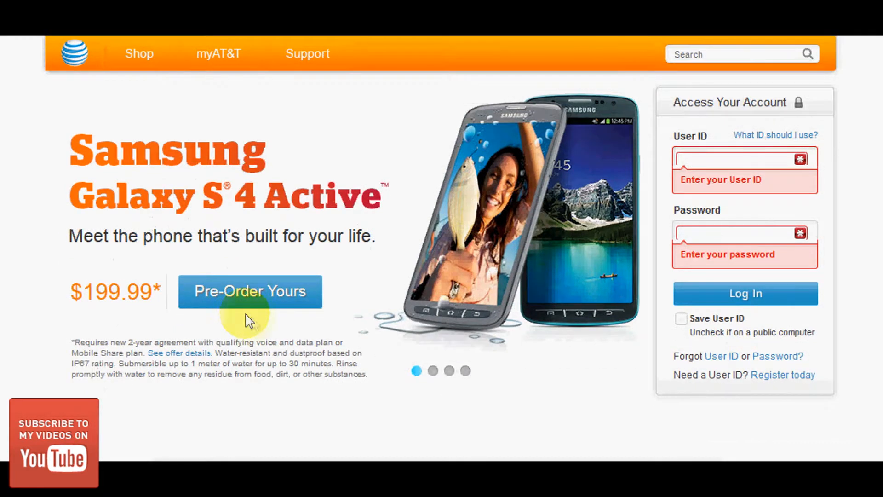
Go to the Galaxy S4 Active pre-order page, Urban Gray at $199.99 with 2-year contract
left_click(247, 304)
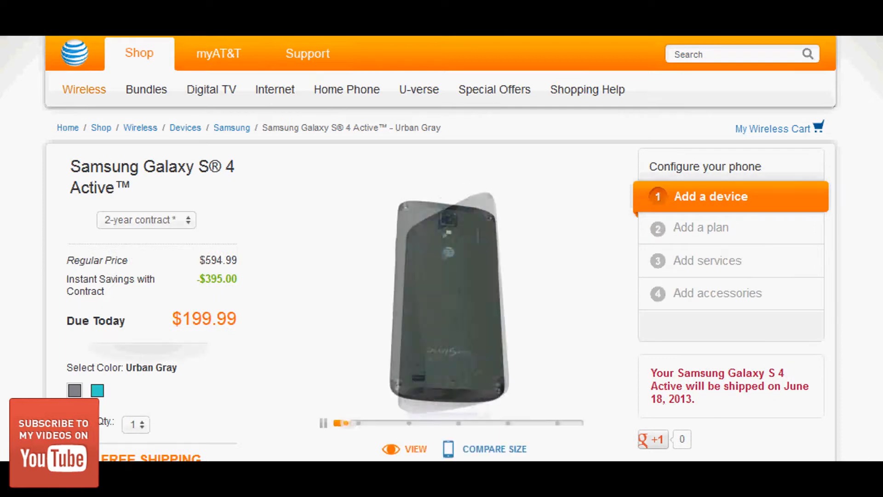
scroll(442, 277, "down", 1)
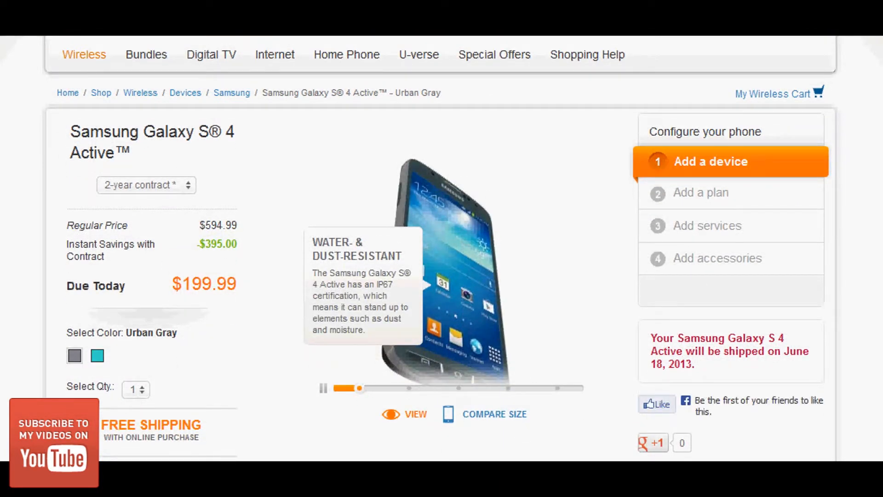
scroll(441, 276, "down", 2)
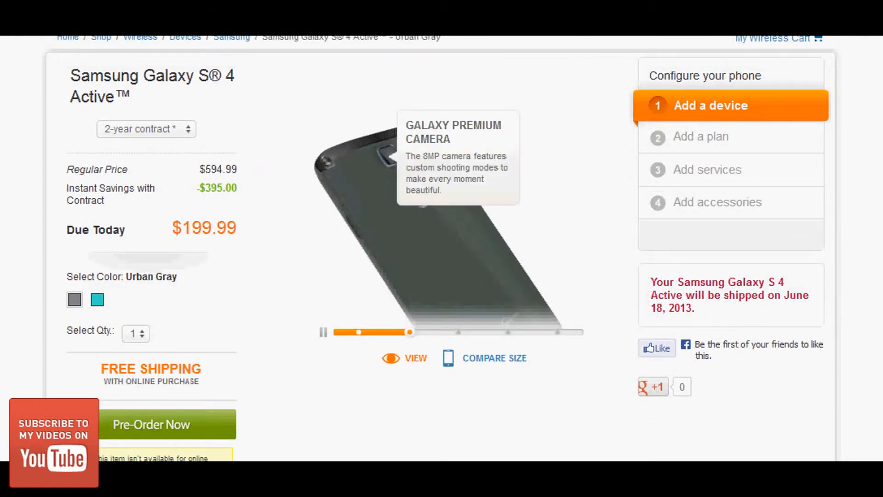
scroll(441, 276, "down", 1)
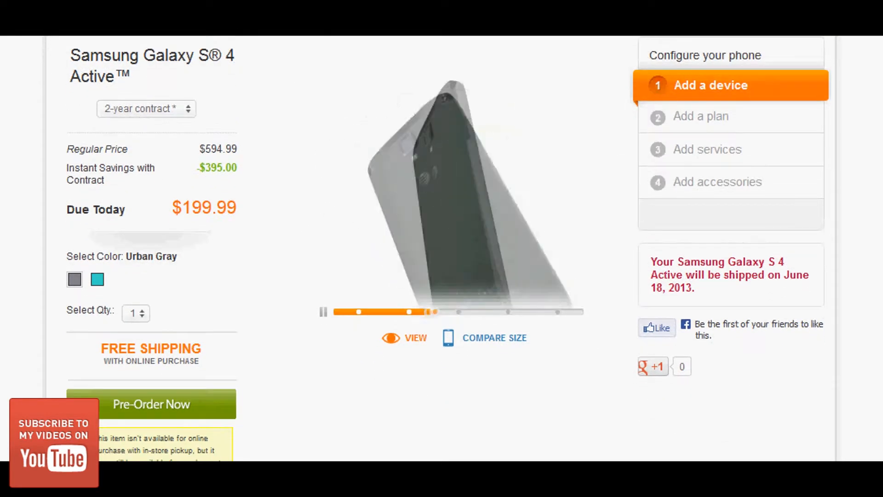
scroll(442, 276, "down", 1)
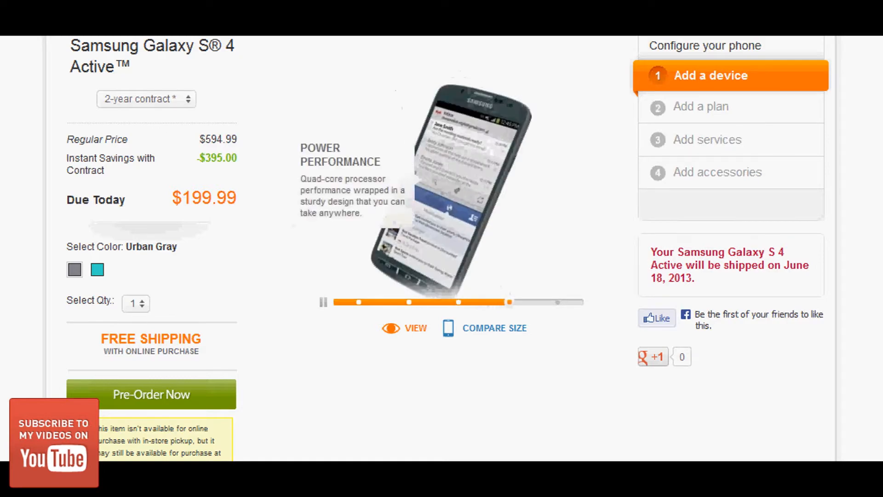
scroll(442, 277, "down", 1)
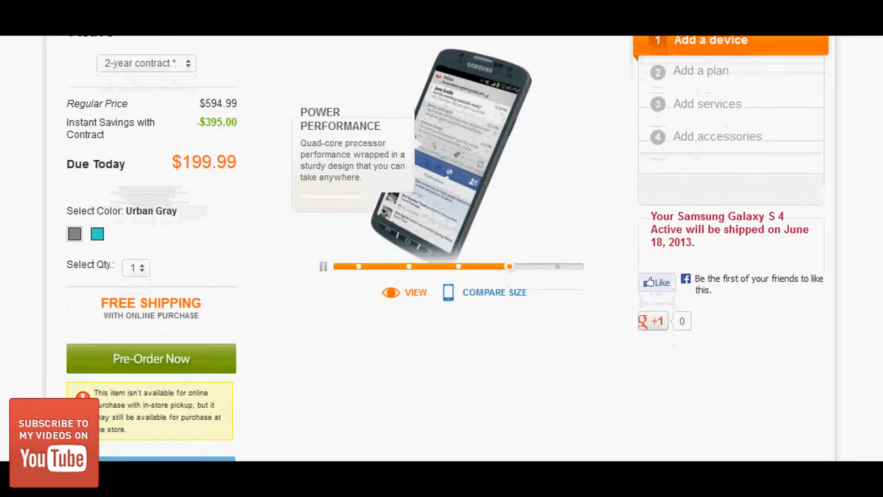
scroll(442, 276, "down", 1)
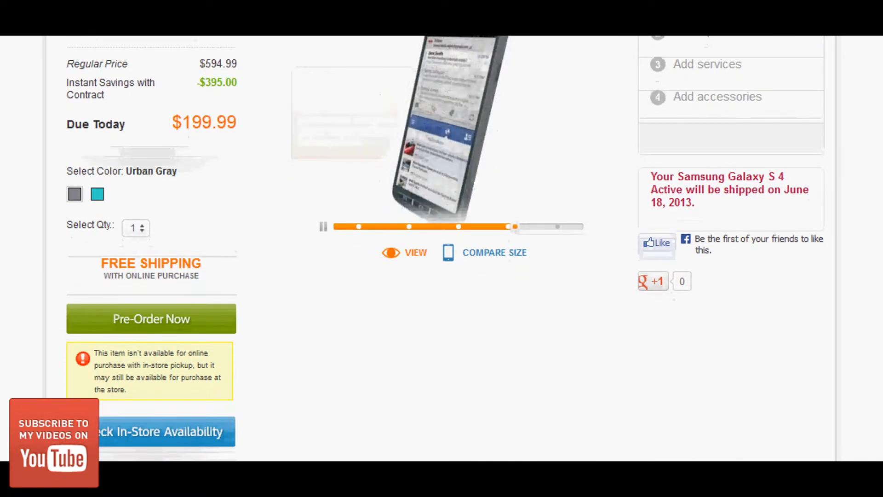
scroll(442, 276, "down", 1)
scroll(441, 275, "down", 2)
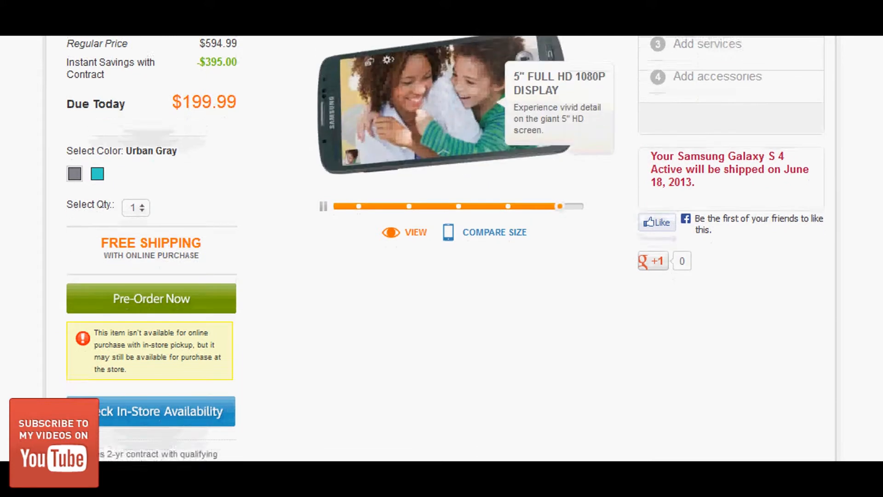
scroll(442, 276, "down", 2)
scroll(442, 276, "down", 1)
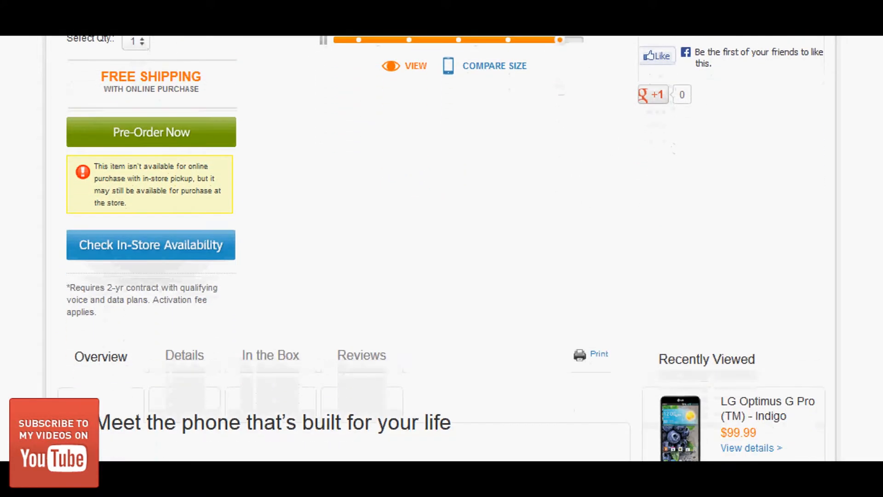
scroll(238, 169, "up", 2)
scroll(238, 169, "up", 2)
scroll(239, 168, "up", 1)
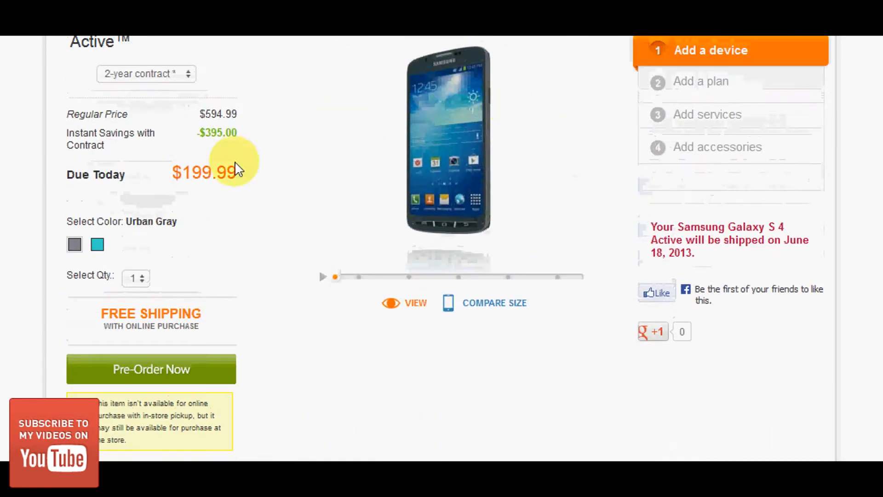
Choose the Dive Blue swatch for the Galaxy S4 Active, still $199.99 on contract
left_click(97, 246)
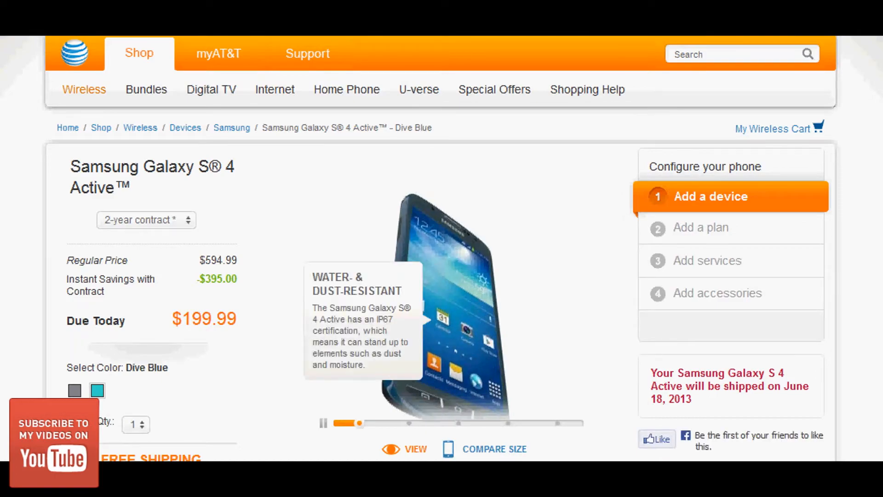
scroll(442, 276, "down", 5)
scroll(442, 276, "down", 5)
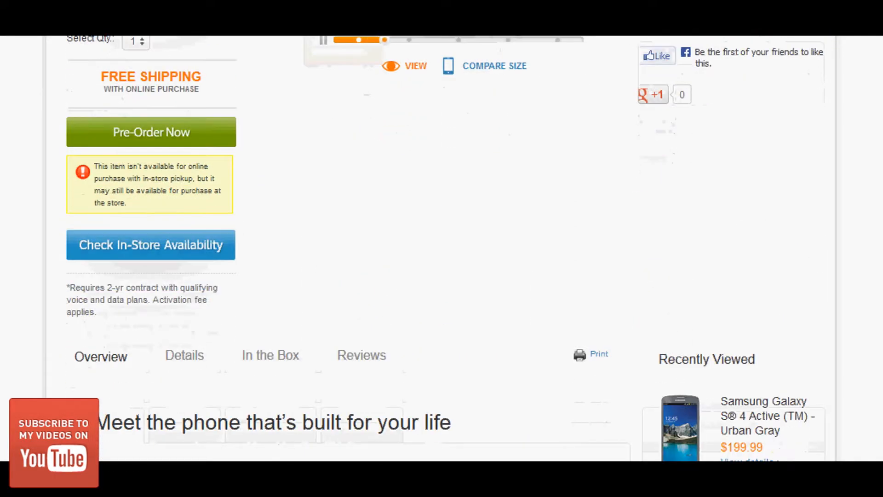
scroll(442, 277, "down", 3)
scroll(442, 276, "down", 2)
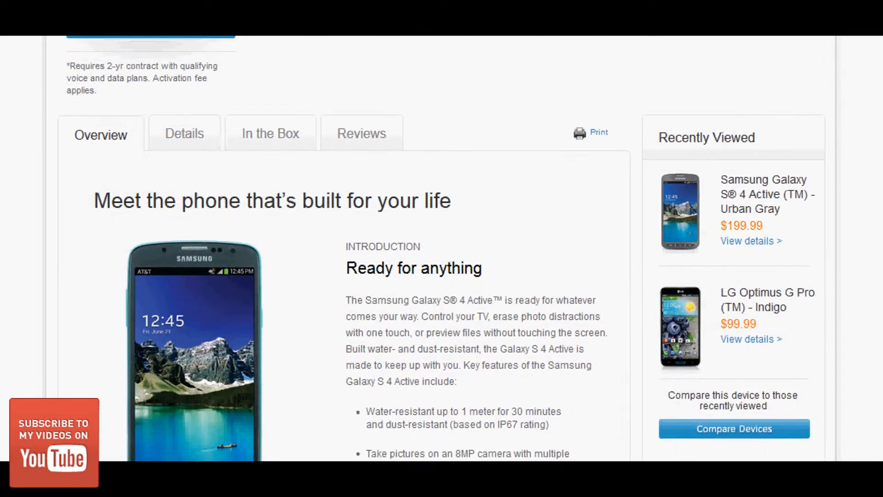
scroll(442, 276, "down", 2)
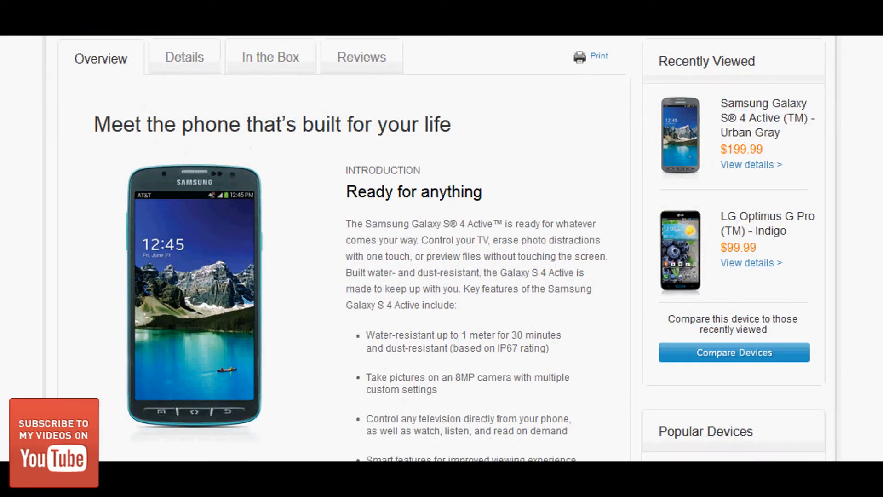
scroll(442, 276, "down", 1)
scroll(441, 276, "down", 2)
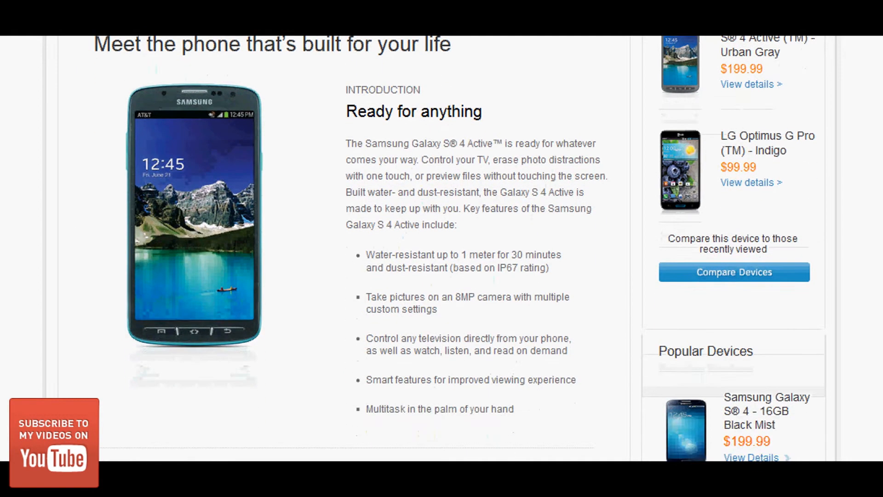
scroll(442, 276, "down", 2)
scroll(441, 276, "down", 2)
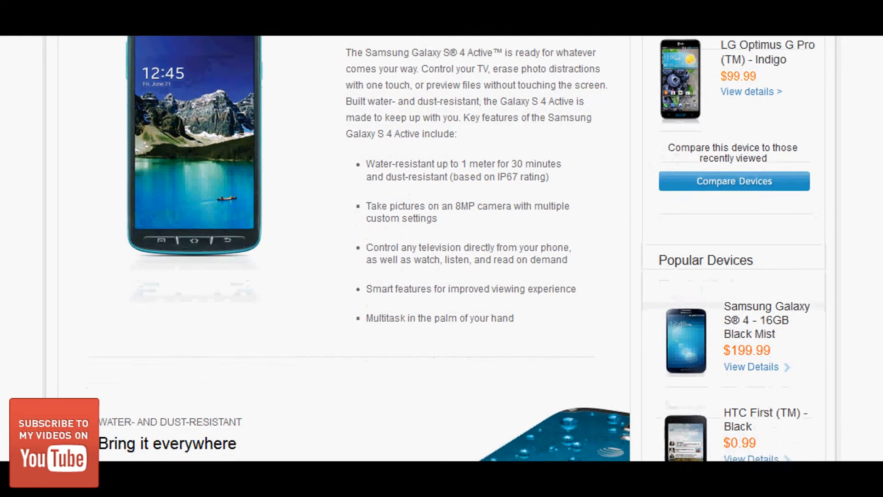
scroll(441, 276, "down", 1)
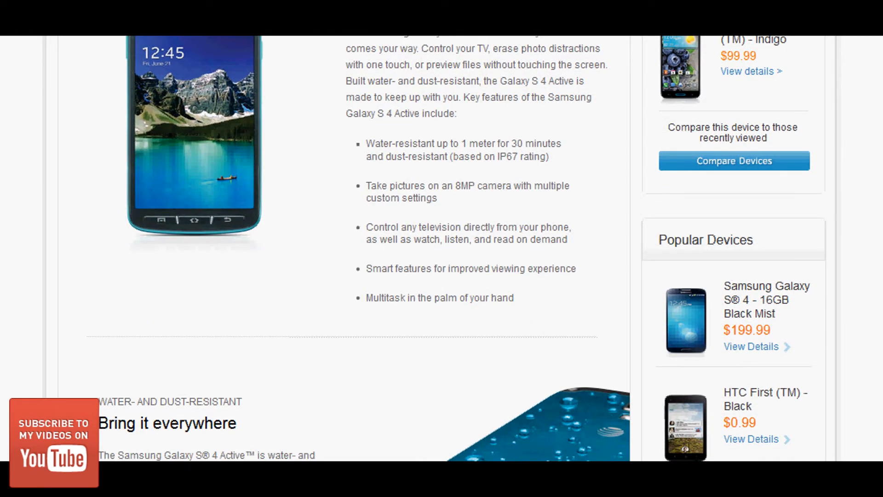
scroll(442, 277, "down", 2)
scroll(442, 276, "down", 2)
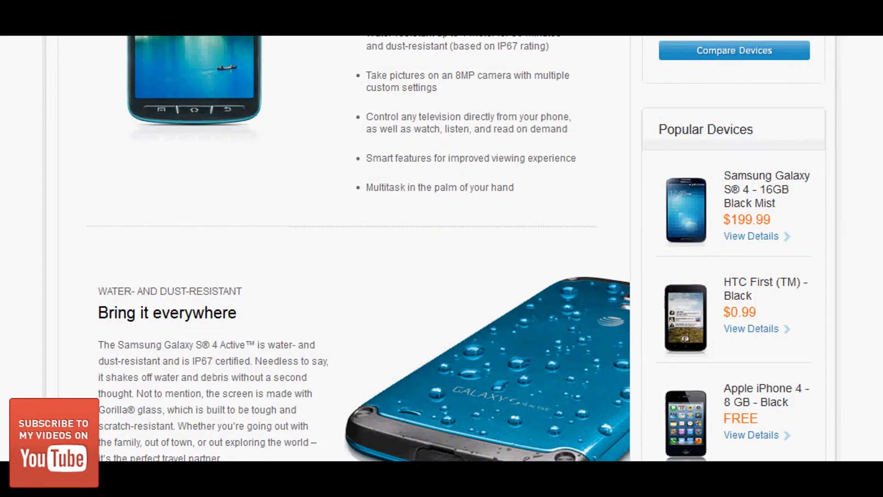
scroll(441, 276, "down", 2)
scroll(442, 276, "down", 2)
scroll(441, 276, "down", 1)
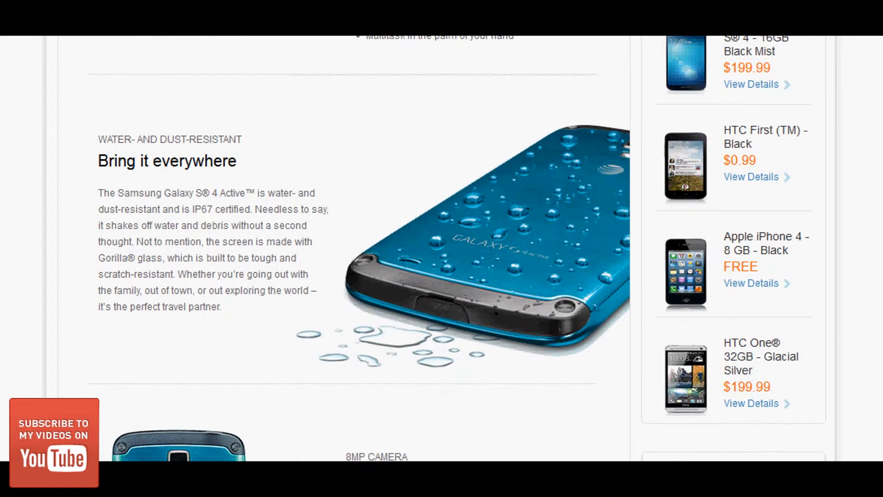
scroll(441, 276, "down", 1)
scroll(442, 276, "down", 1)
scroll(442, 276, "down", 1)
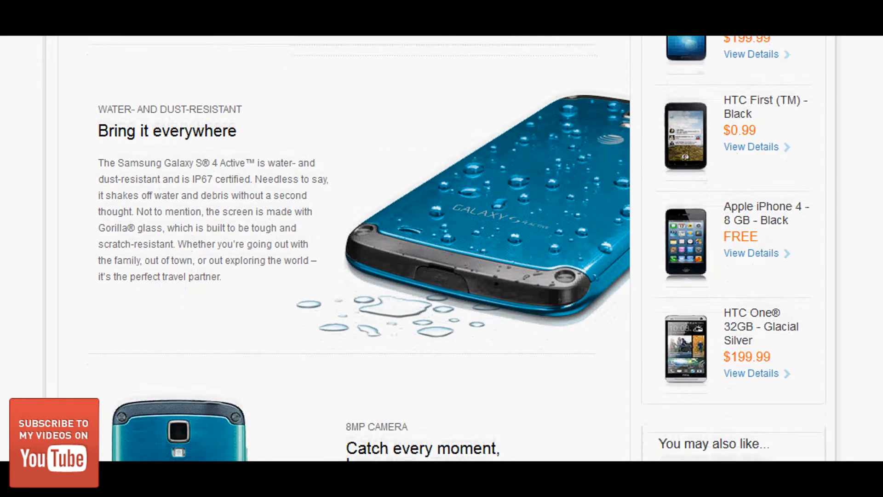
scroll(442, 276, "down", 1)
scroll(442, 276, "down", 1)
scroll(442, 276, "down", 1)
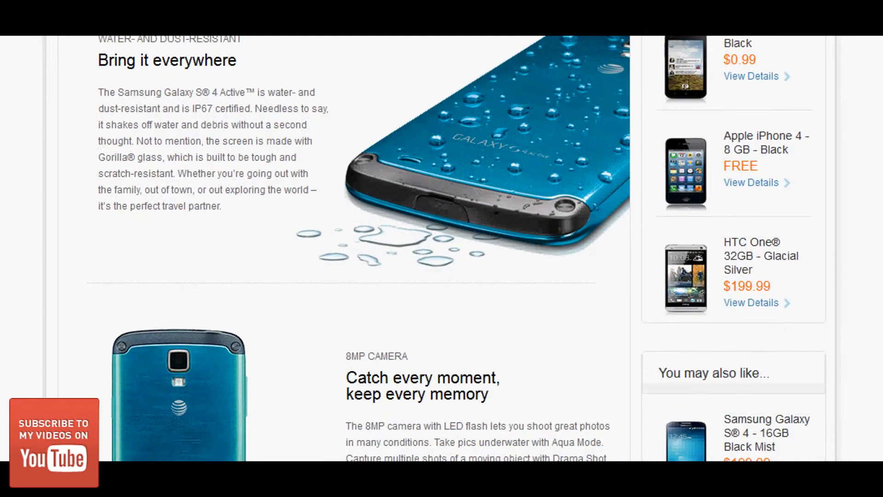
scroll(442, 276, "down", 2)
scroll(441, 276, "down", 2)
scroll(442, 277, "down", 2)
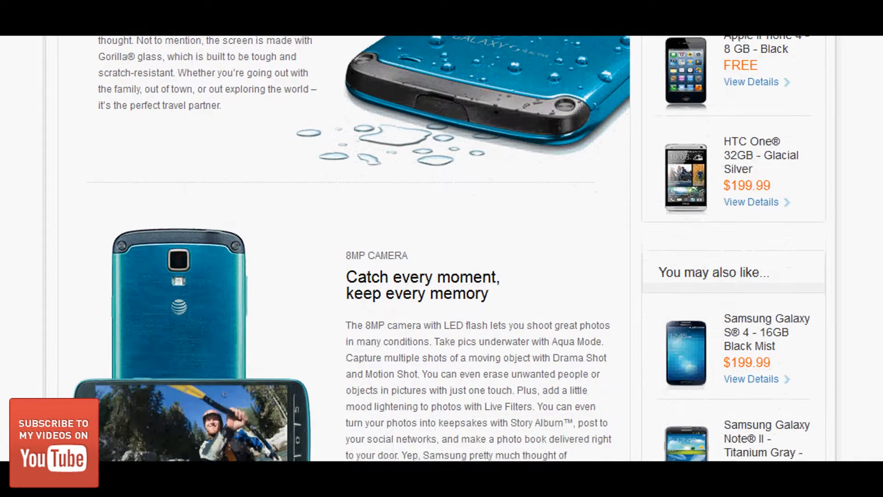
scroll(442, 276, "down", 2)
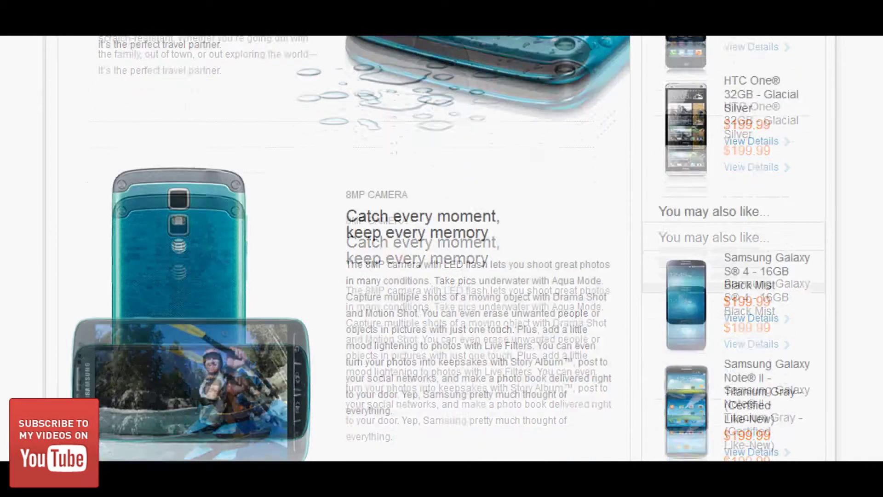
scroll(442, 277, "down", 2)
scroll(441, 276, "down", 2)
scroll(442, 276, "down", 2)
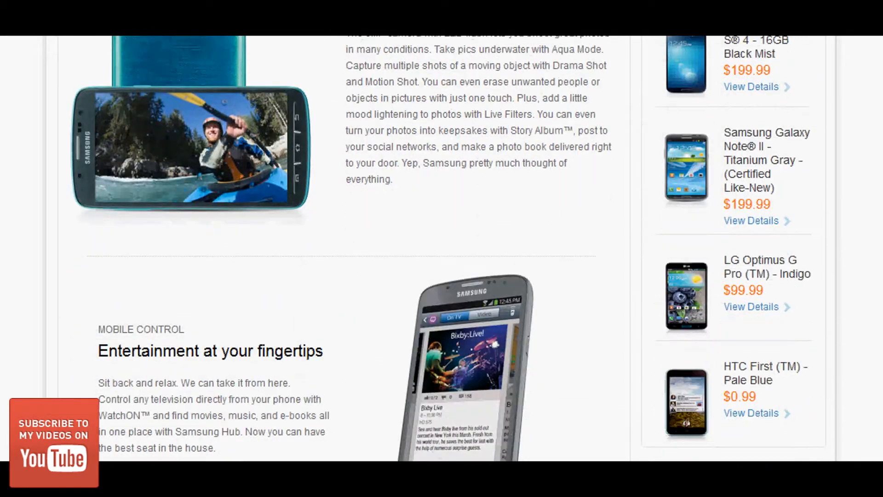
scroll(442, 277, "down", 2)
scroll(442, 276, "down", 1)
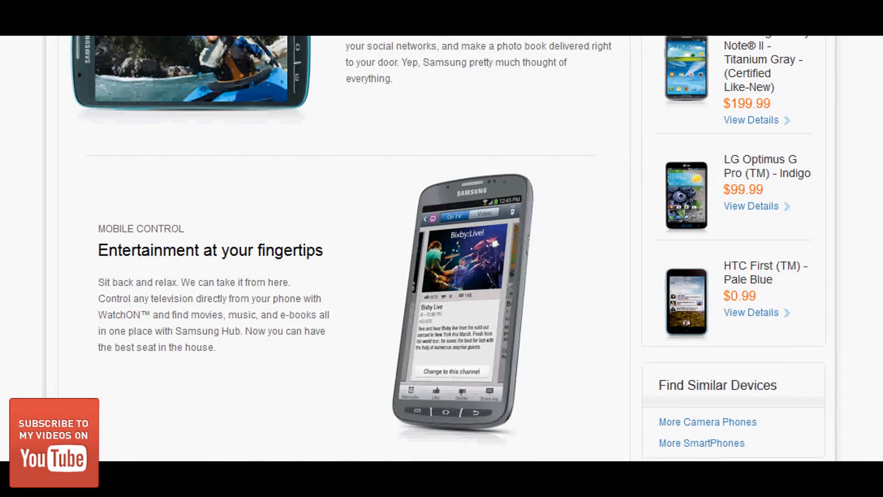
scroll(442, 276, "down", 1)
scroll(441, 275, "down", 1)
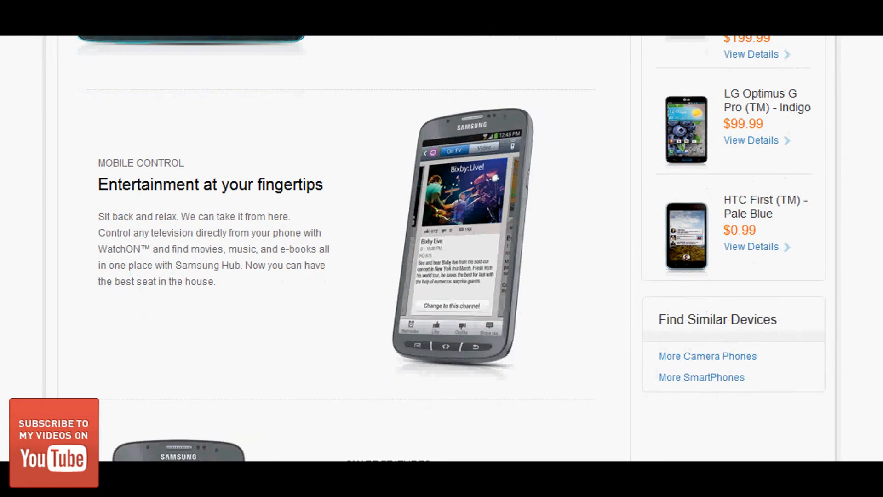
scroll(441, 276, "down", 1)
scroll(441, 276, "down", 1)
scroll(442, 276, "down", 2)
scroll(442, 276, "down", 1)
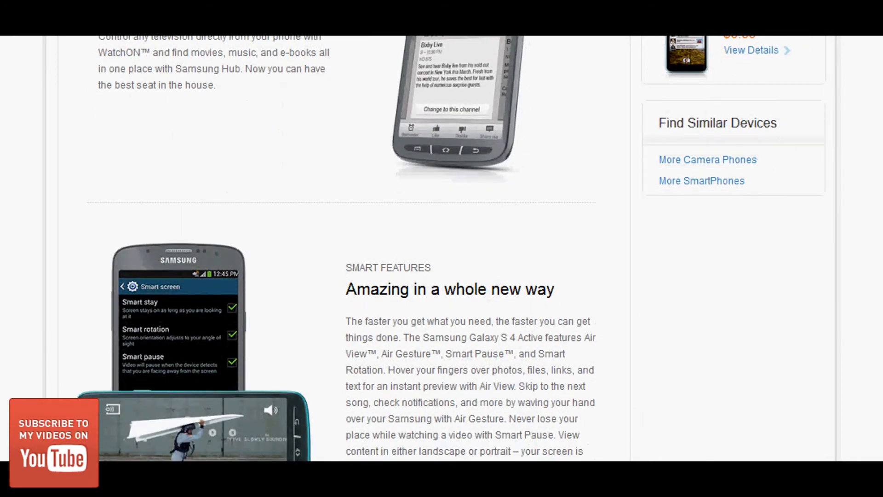
scroll(442, 276, "up", 2)
scroll(441, 276, "up", 2)
scroll(442, 276, "up", 1)
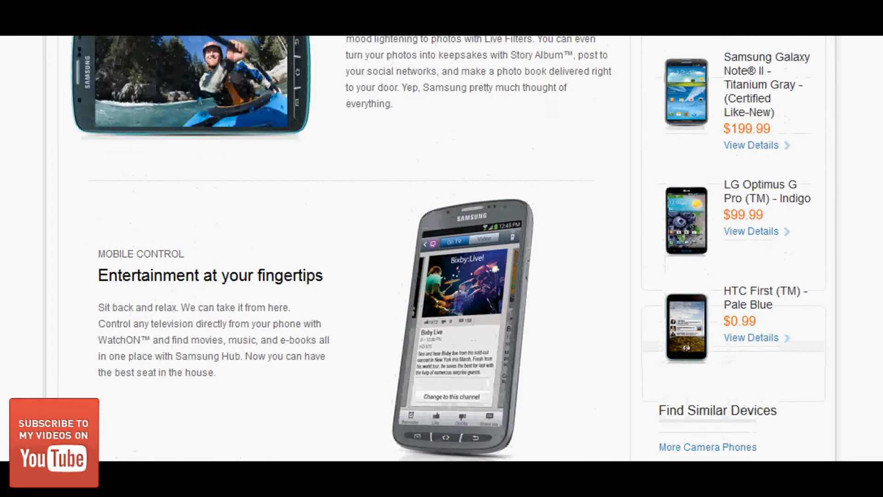
scroll(441, 276, "down", 1)
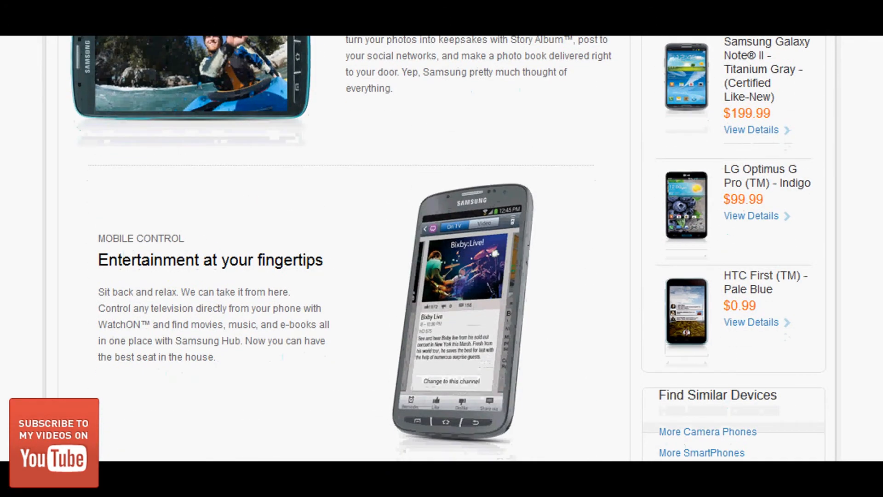
scroll(441, 277, "down", 1)
scroll(441, 275, "down", 1)
scroll(441, 276, "down", 1)
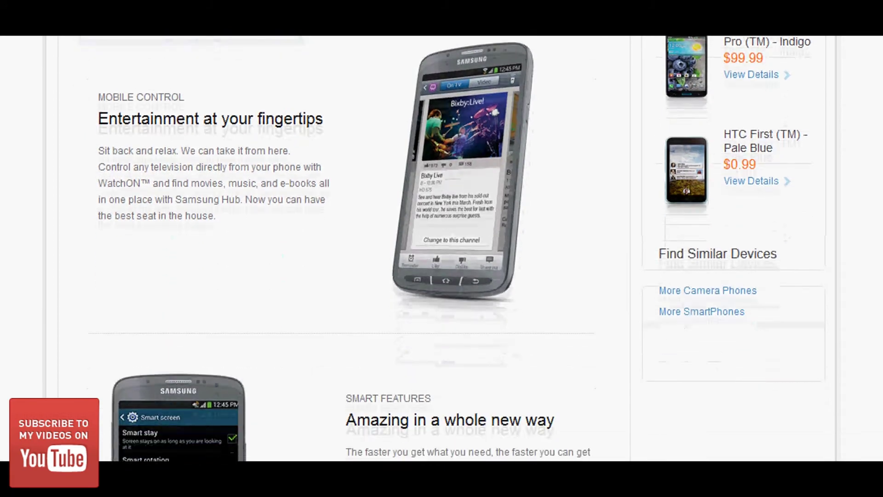
scroll(441, 276, "down", 1)
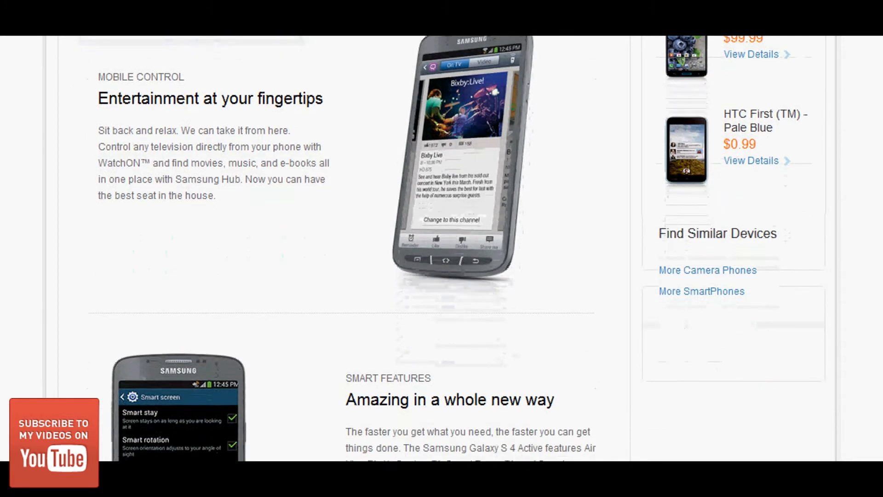
scroll(441, 276, "down", 2)
scroll(441, 276, "down", 1)
scroll(442, 276, "down", 1)
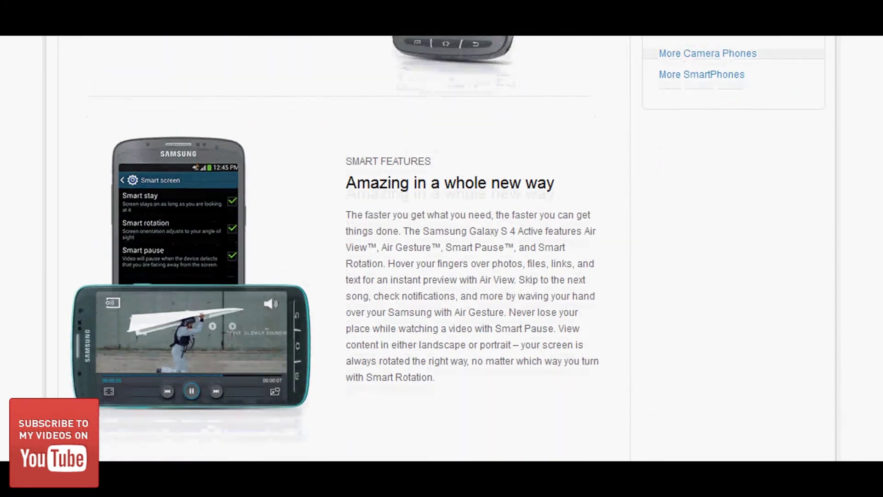
scroll(442, 276, "down", 1)
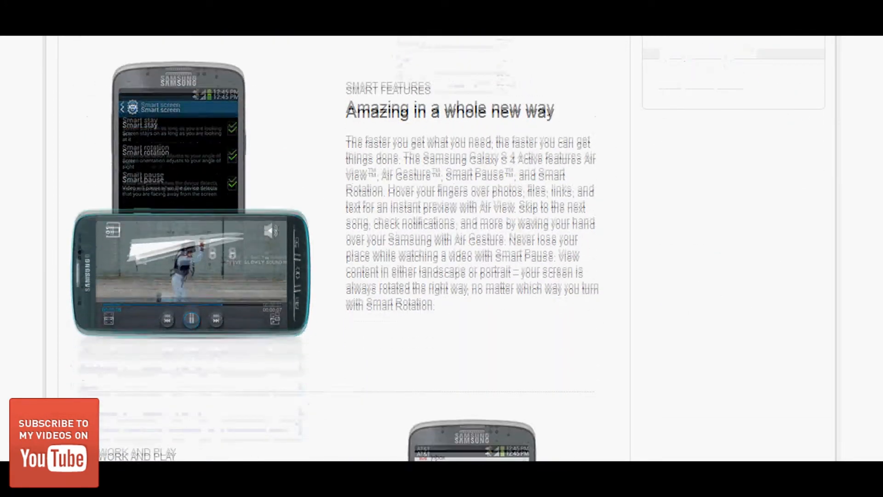
scroll(441, 277, "down", 2)
scroll(441, 276, "down", 1)
scroll(442, 276, "down", 1)
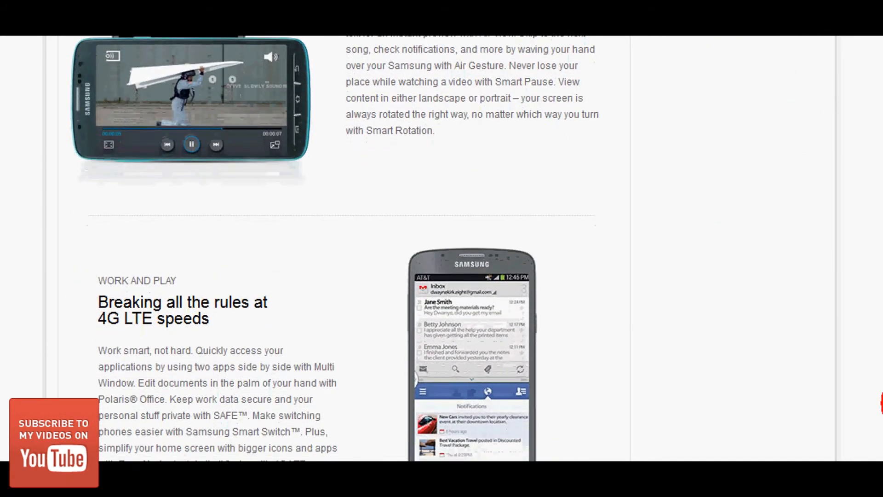
scroll(442, 276, "down", 1)
scroll(442, 276, "down", 2)
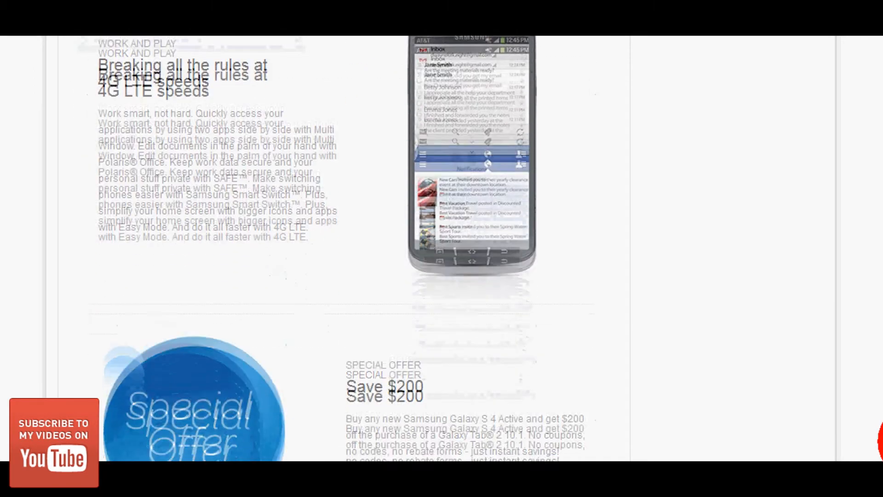
scroll(442, 276, "down", 1)
scroll(442, 276, "down", 2)
scroll(441, 276, "down", 1)
scroll(441, 276, "down", 1)
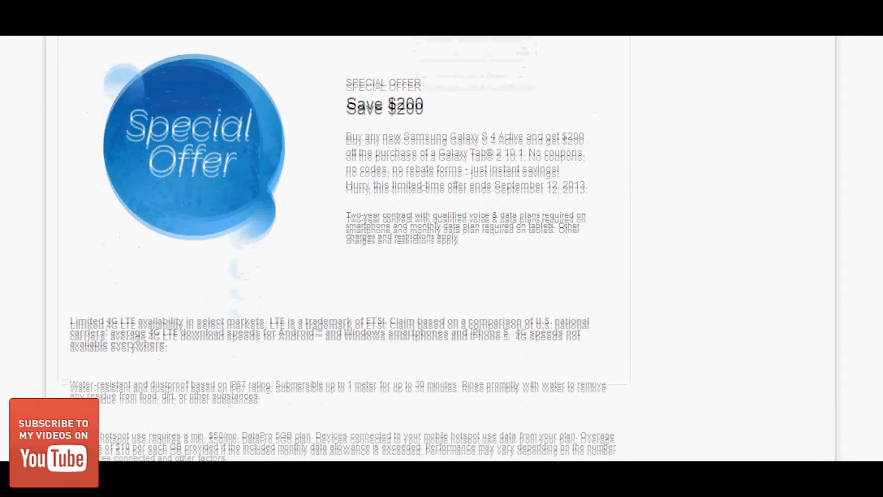
scroll(442, 277, "down", 1)
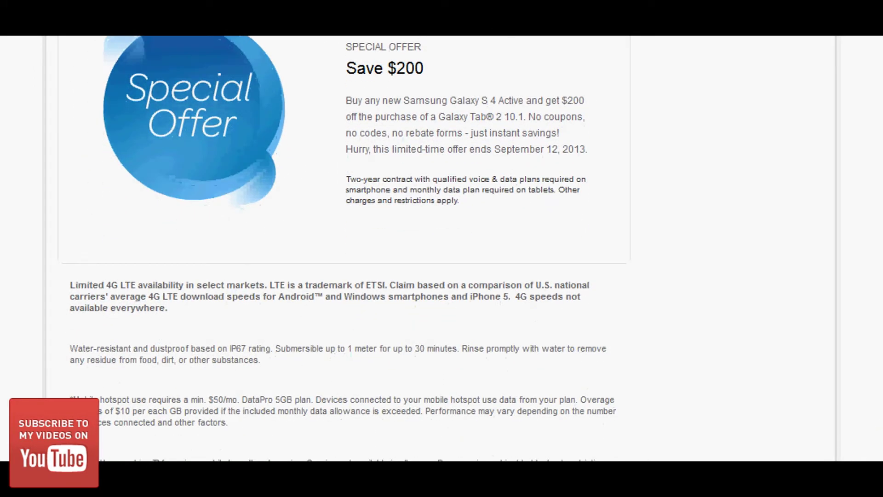
scroll(442, 277, "up", 1)
scroll(442, 276, "up", 1)
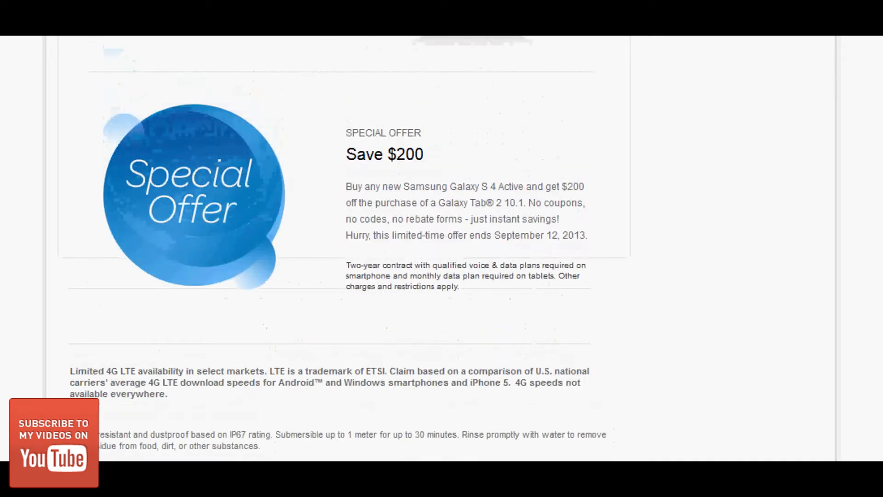
scroll(442, 277, "up", 2)
scroll(442, 276, "up", 1)
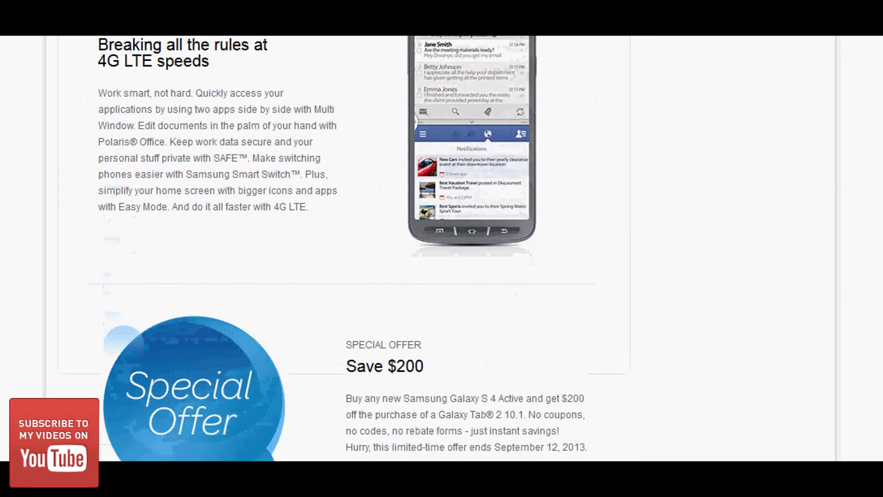
scroll(442, 276, "up", 1)
scroll(442, 276, "up", 2)
scroll(442, 276, "up", 2)
scroll(441, 276, "up", 1)
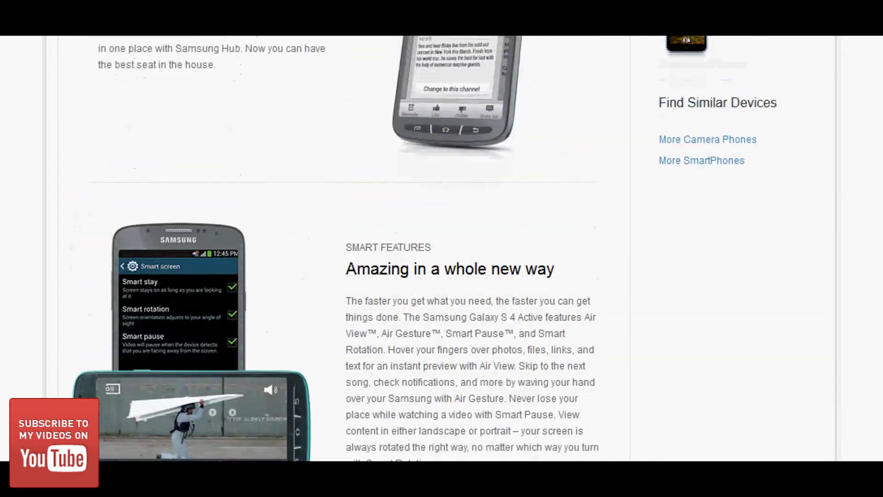
scroll(441, 276, "up", 2)
scroll(441, 276, "up", 1)
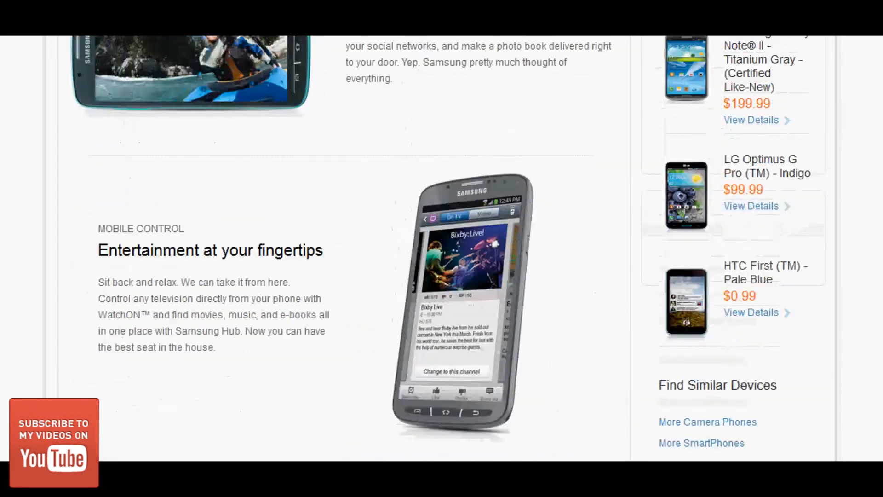
scroll(441, 276, "up", 2)
scroll(441, 275, "up", 1)
scroll(442, 276, "up", 2)
scroll(441, 276, "up", 2)
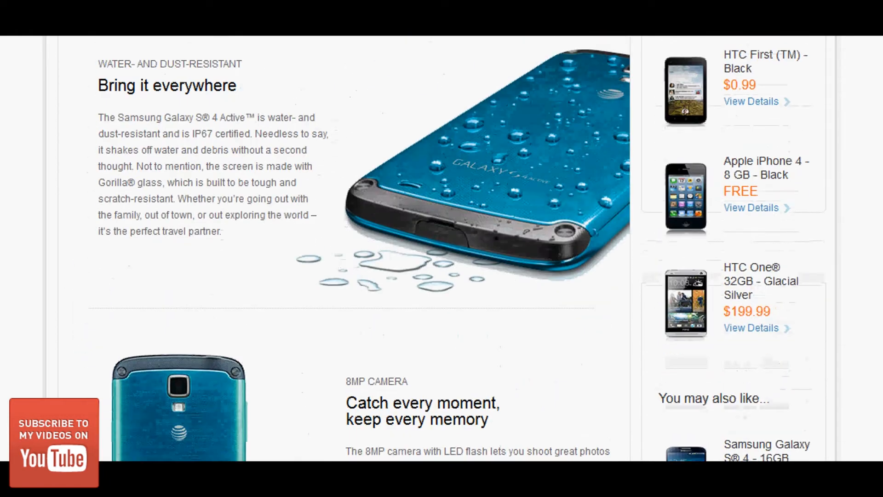
scroll(442, 276, "up", 1)
scroll(442, 276, "up", 1)
scroll(441, 276, "up", 2)
scroll(442, 276, "up", 2)
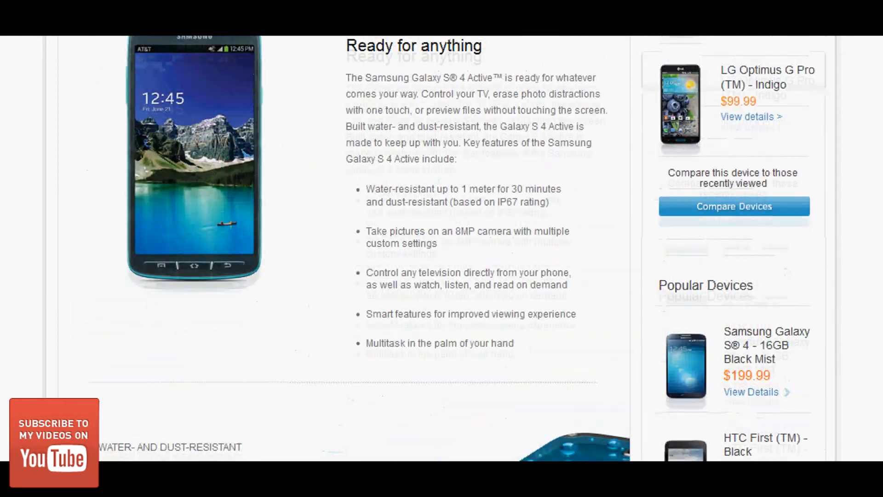
scroll(442, 276, "up", 1)
scroll(442, 275, "up", 1)
scroll(441, 276, "up", 2)
scroll(442, 277, "up", 2)
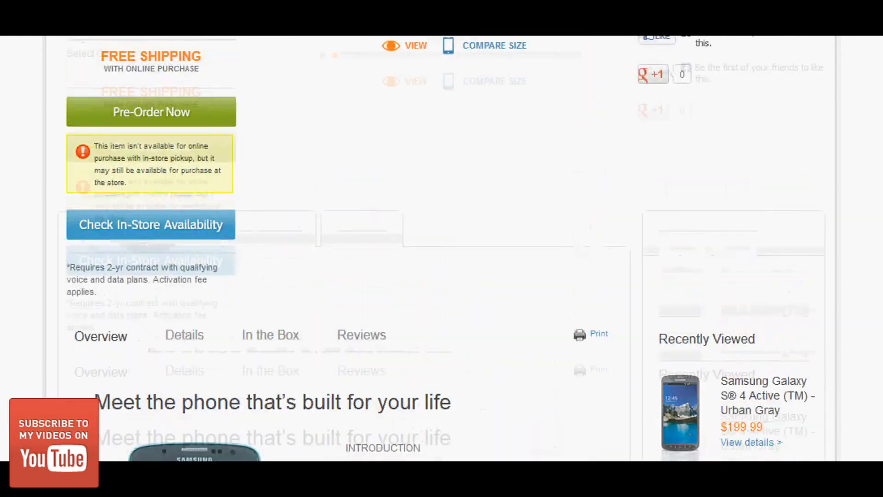
scroll(441, 276, "up", 2)
scroll(442, 276, "up", 1)
scroll(441, 277, "up", 2)
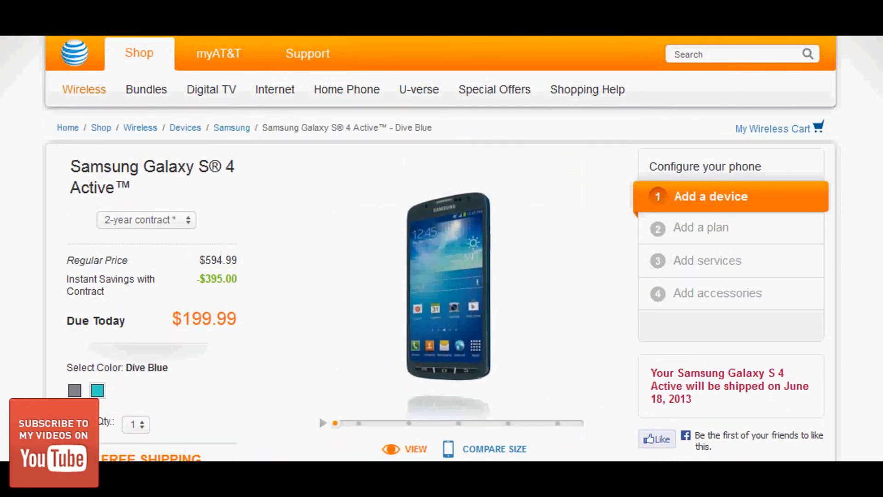